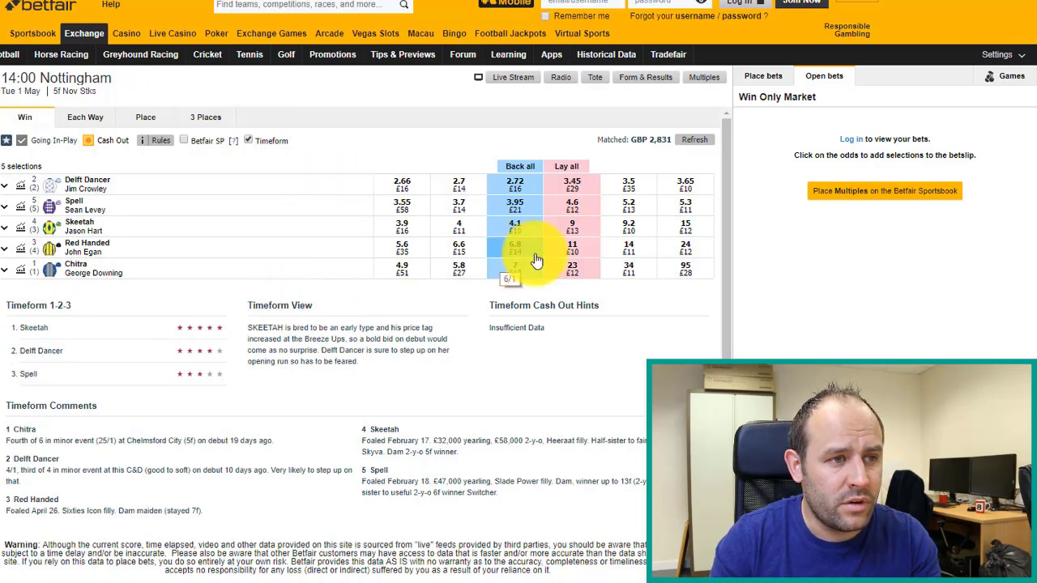
Step: Add a back bet on Delft Dancer at odds of 2.76 with a stake of 10
{"action": "left_click", "coordinate": [528, 187]}
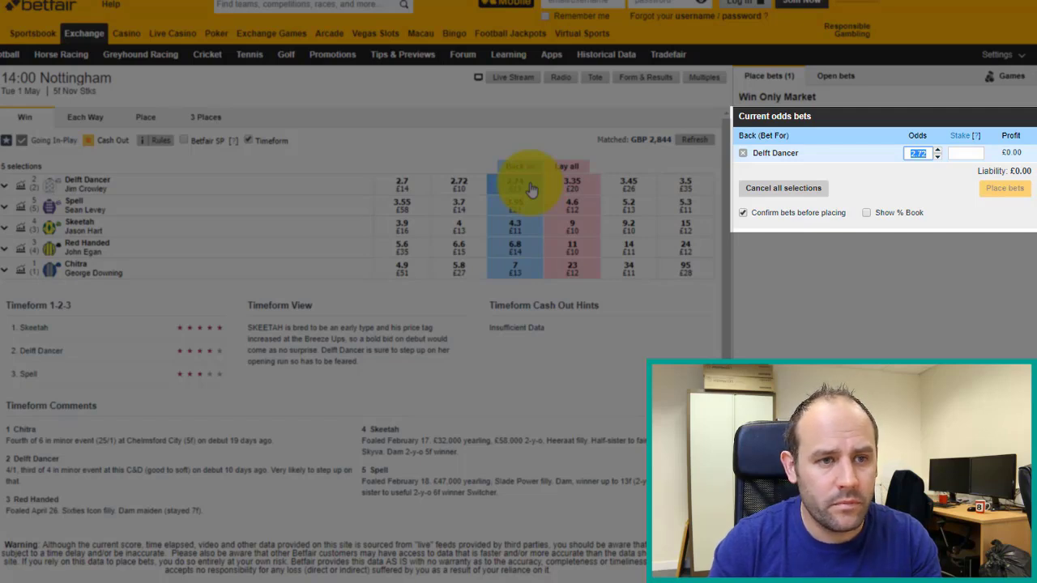
{"action": "left_click", "coordinate": [926, 154]}
{"action": "type", "text": "2.76"}
{"action": "key", "text": "Tab"}
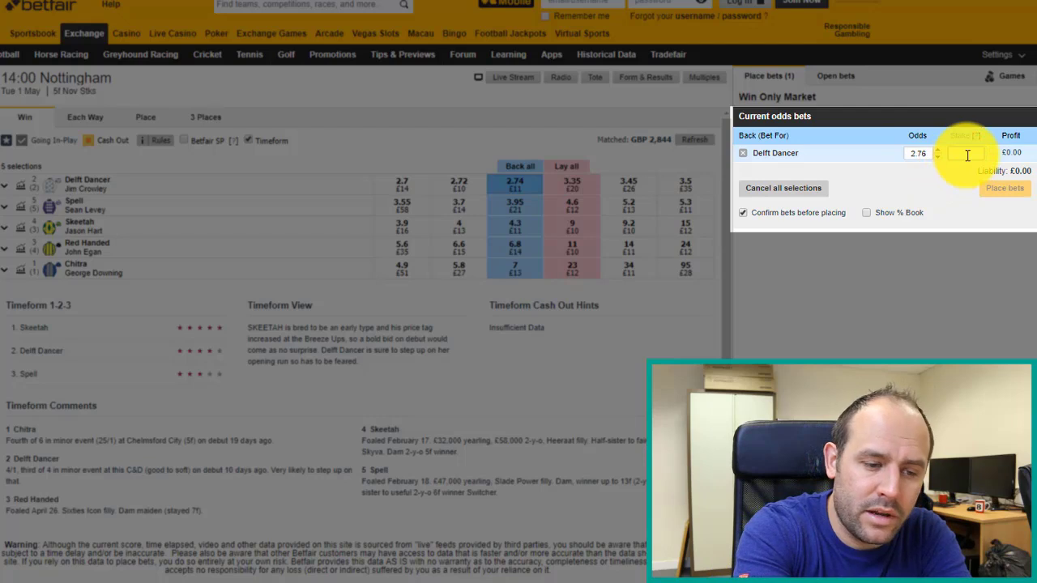
{"action": "type", "text": "10"}
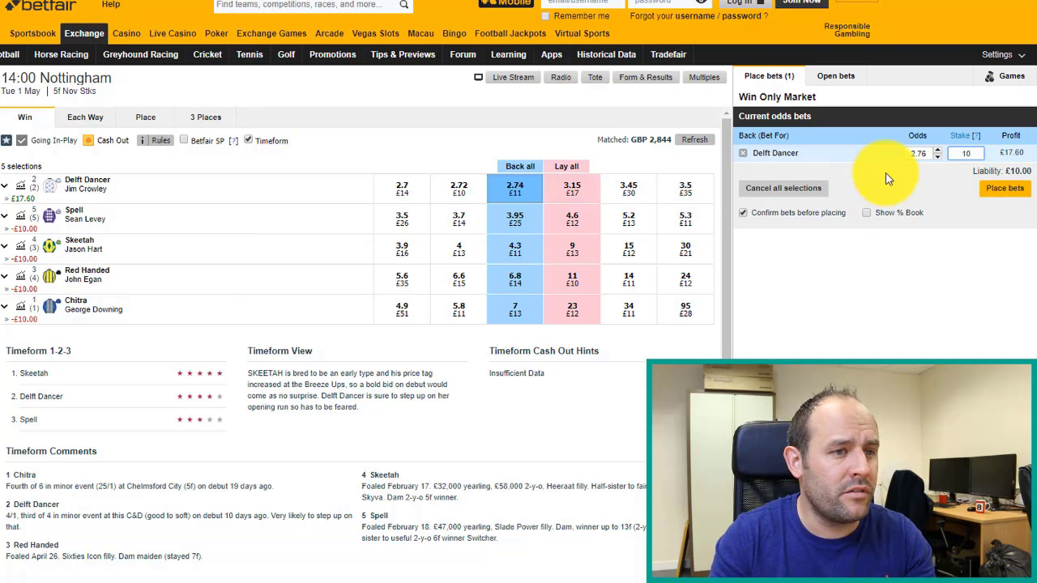
Step: Add a lay bet on Delft Dancer at odds of 2.76 with a backer's stake of 10
{"action": "left_click", "coordinate": [572, 197]}
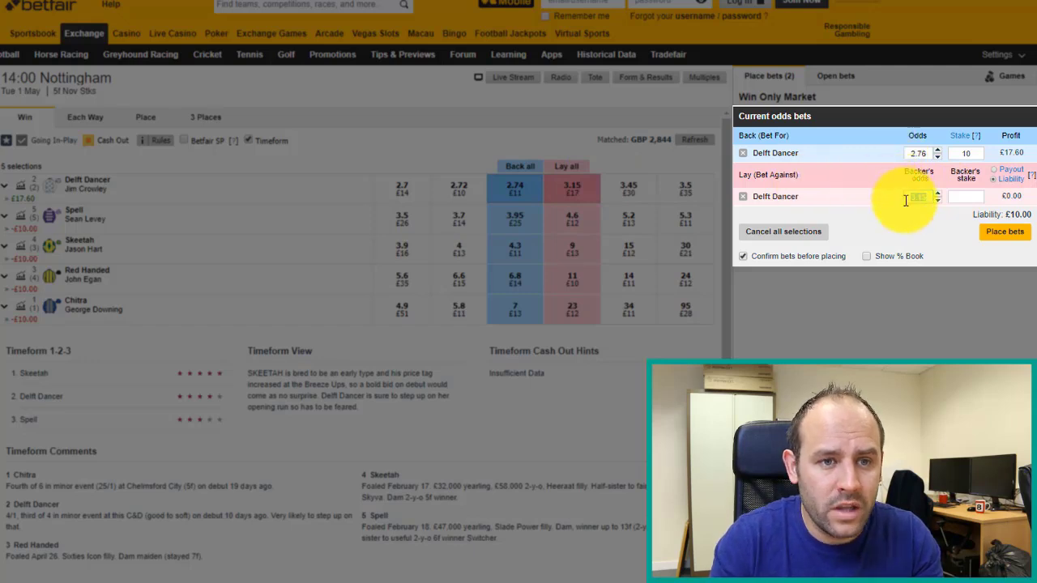
{"action": "left_click", "coordinate": [938, 201]}
{"action": "left_click", "coordinate": [938, 201]}
{"action": "left_click", "coordinate": [938, 201]}
{"action": "left_click", "coordinate": [938, 202]}
{"action": "left_click", "coordinate": [938, 202]}
{"action": "left_click", "coordinate": [938, 202]}
{"action": "left_click", "coordinate": [938, 201]}
{"action": "left_click", "coordinate": [938, 202]}
{"action": "left_click", "coordinate": [938, 202]}
{"action": "left_click", "coordinate": [938, 201]}
{"action": "left_click", "coordinate": [938, 202]}
{"action": "left_click", "coordinate": [938, 201]}
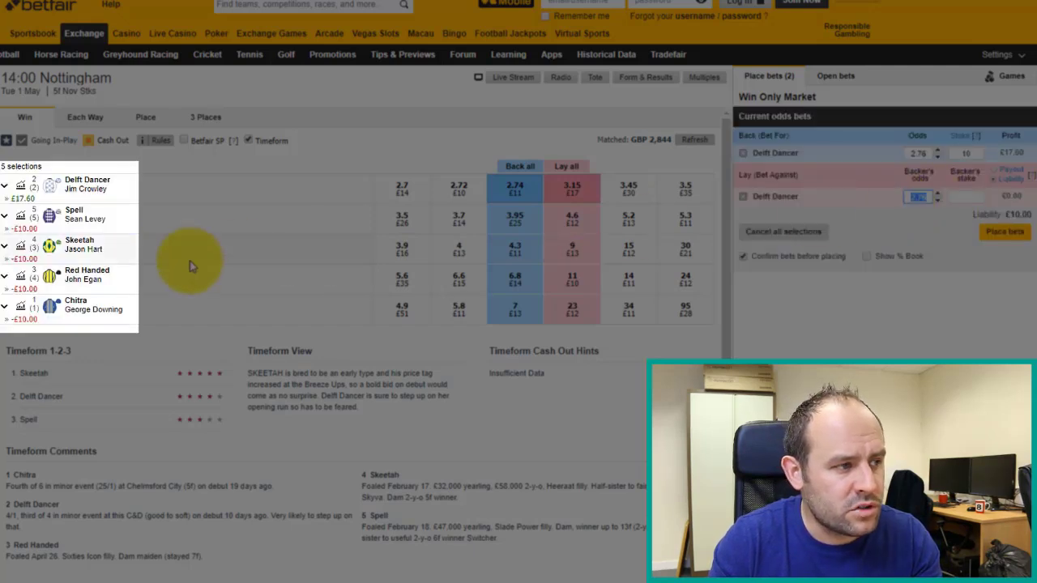
{"action": "left_click", "coordinate": [965, 197]}
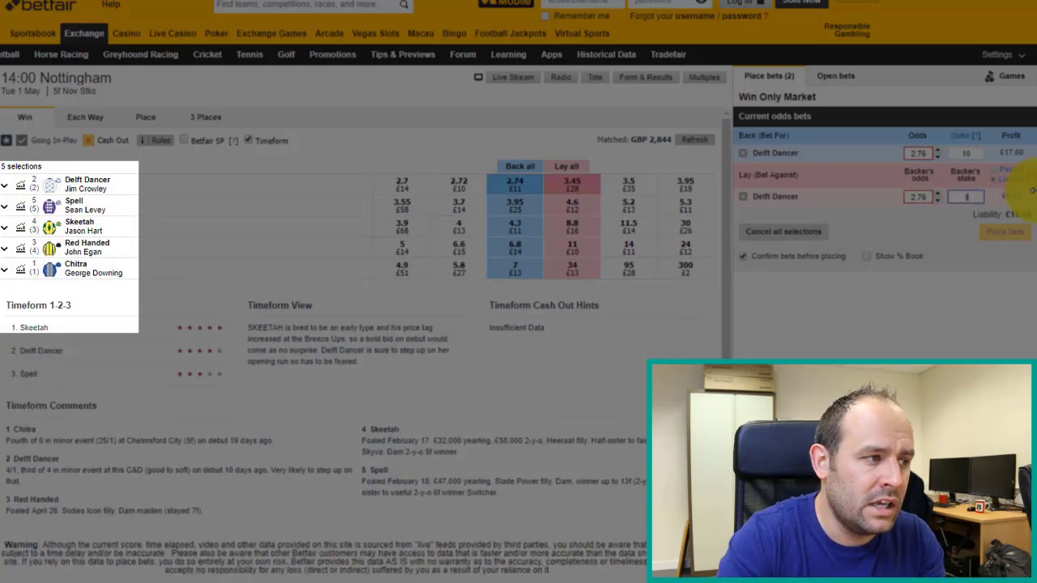
{"action": "type", "text": "10"}
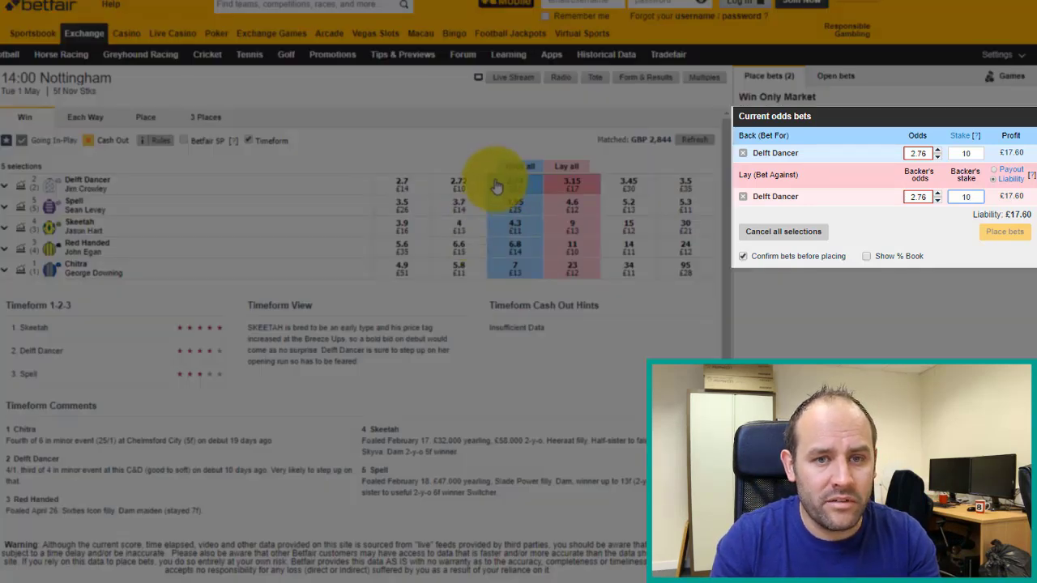
Step: Lower the Delft Dancer lay odds to 2.66 and set the backer's stake to 10.38
{"action": "left_click", "coordinate": [937, 201]}
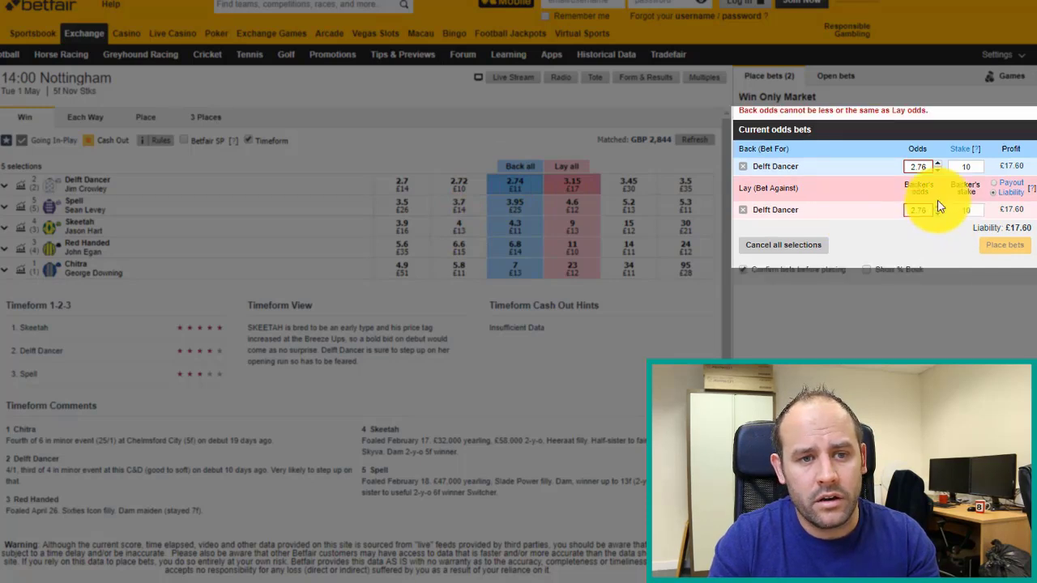
{"action": "left_click", "coordinate": [937, 201]}
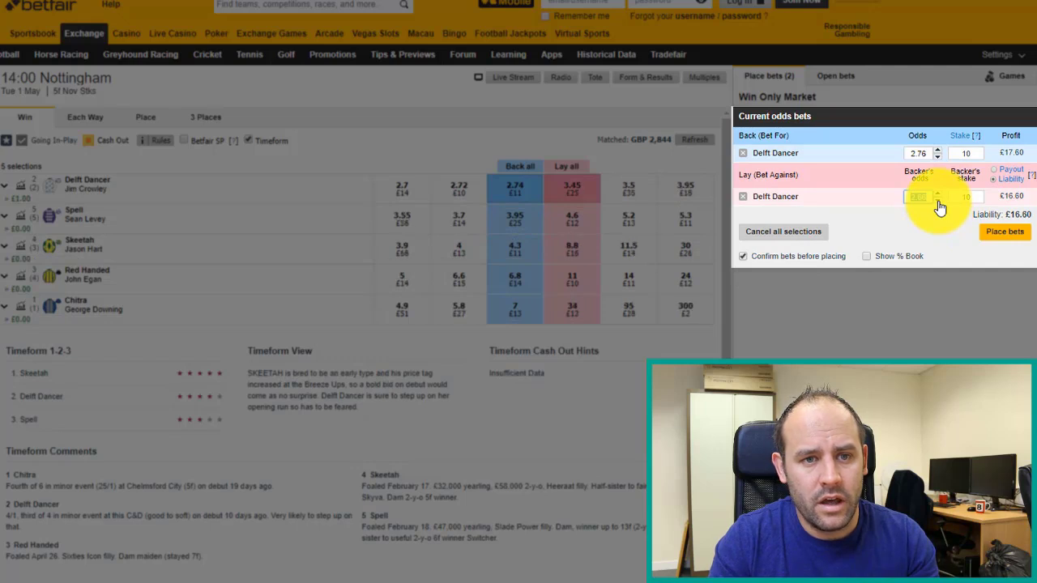
{"action": "left_click", "coordinate": [968, 197]}
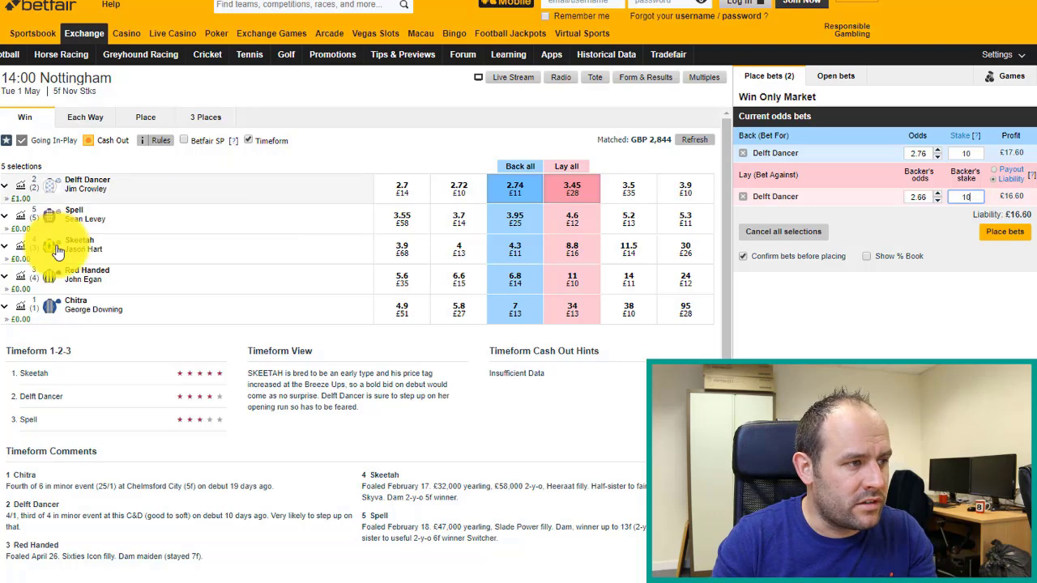
{"action": "mouse_move", "coordinate": [82, 188]}
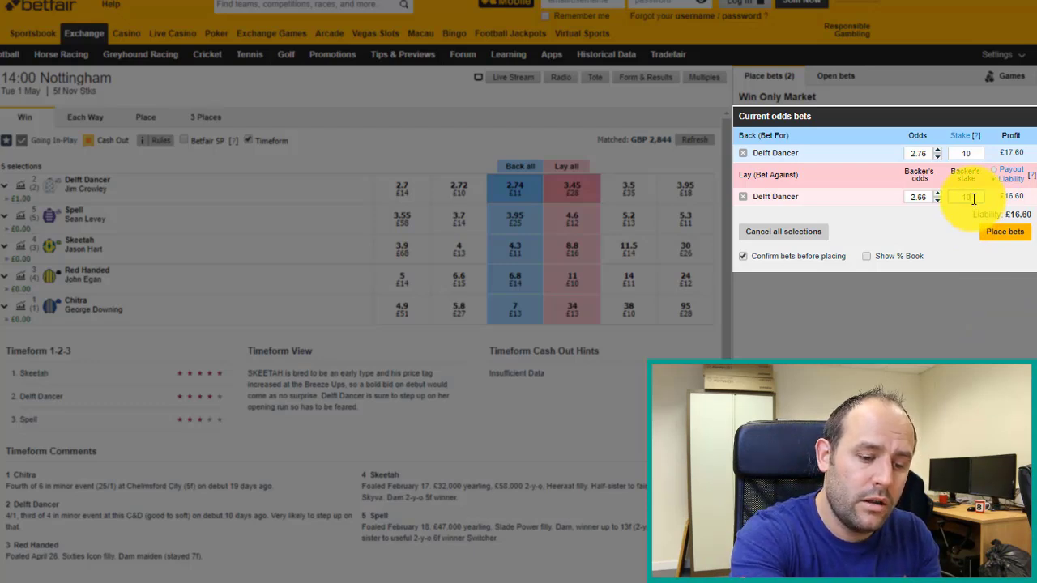
{"action": "type", "text": "8"}
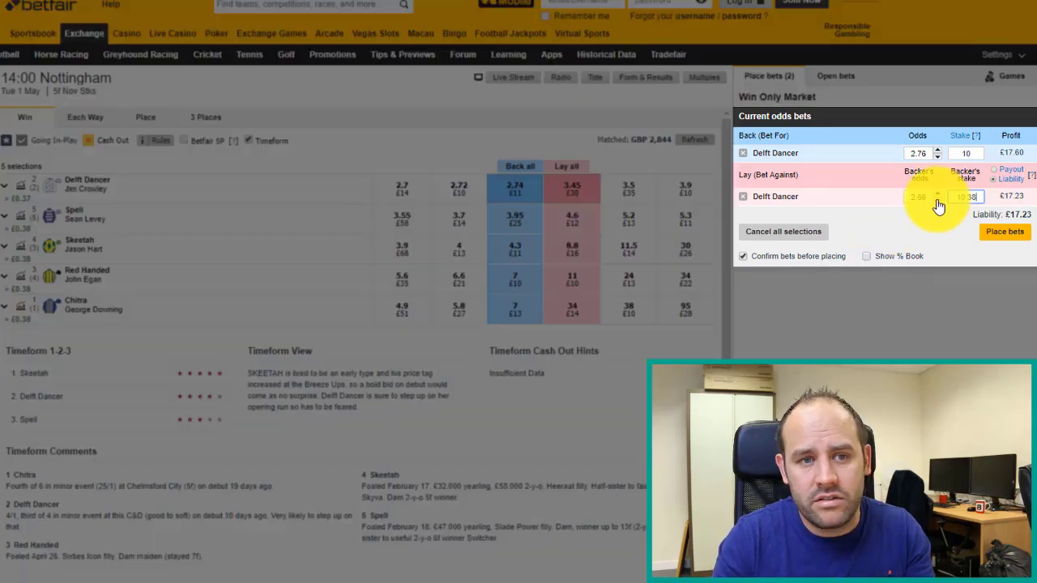
Step: Lower the Delft Dancer lay odds to 2.46 and set the backer's stake to 11.22
{"action": "left_click", "coordinate": [937, 201]}
{"action": "left_click", "coordinate": [937, 201]}
{"action": "left_click", "coordinate": [937, 201]}
{"action": "left_click", "coordinate": [937, 201]}
{"action": "left_click", "coordinate": [937, 201]}
{"action": "left_click", "coordinate": [937, 201]}
{"action": "left_click", "coordinate": [937, 201]}
{"action": "left_click", "coordinate": [937, 201]}
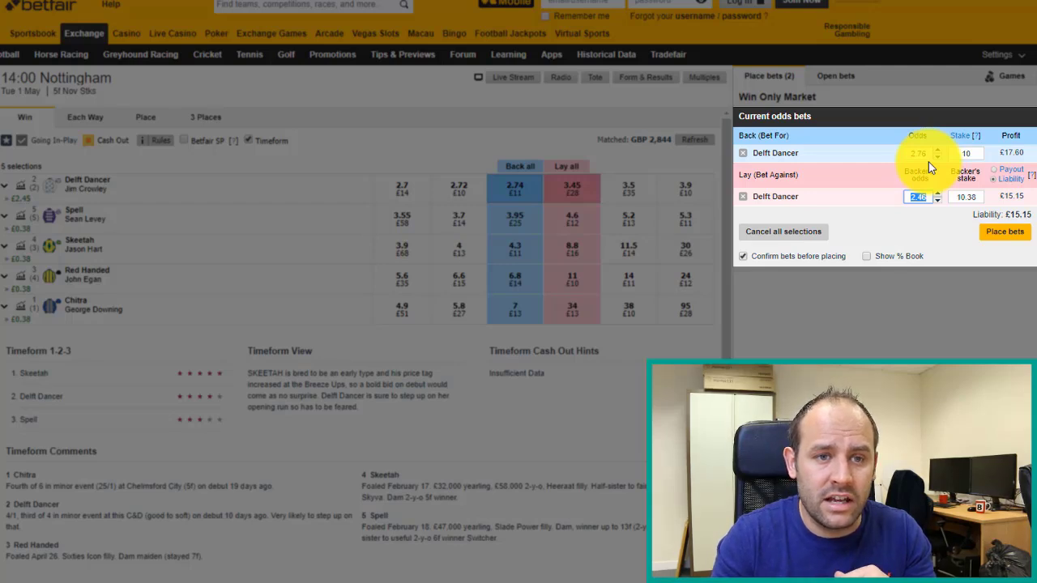
{"action": "left_click", "coordinate": [971, 197]}
{"action": "type", "text": "11"}
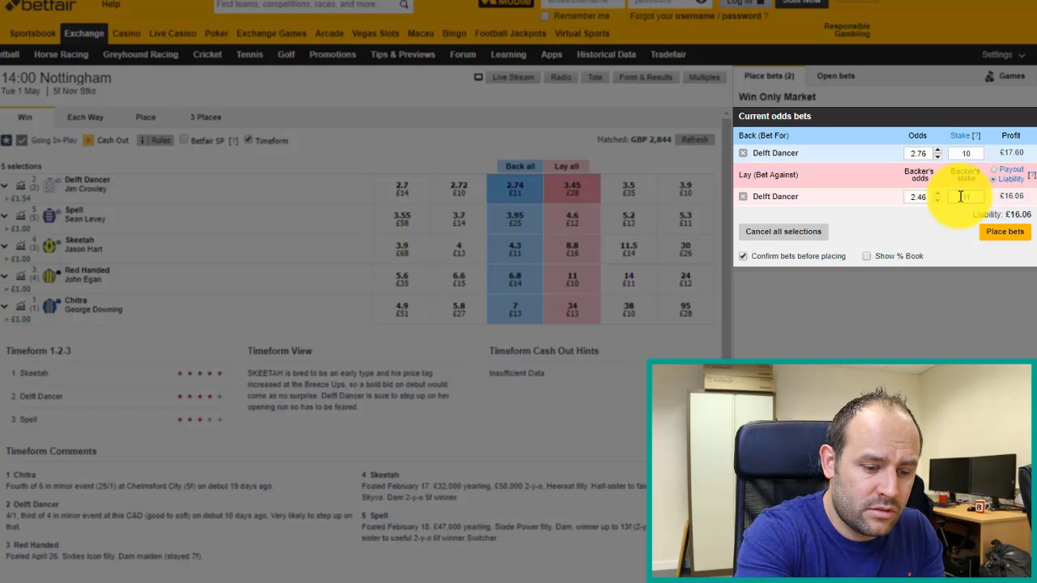
{"action": "type", "text": ".22"}
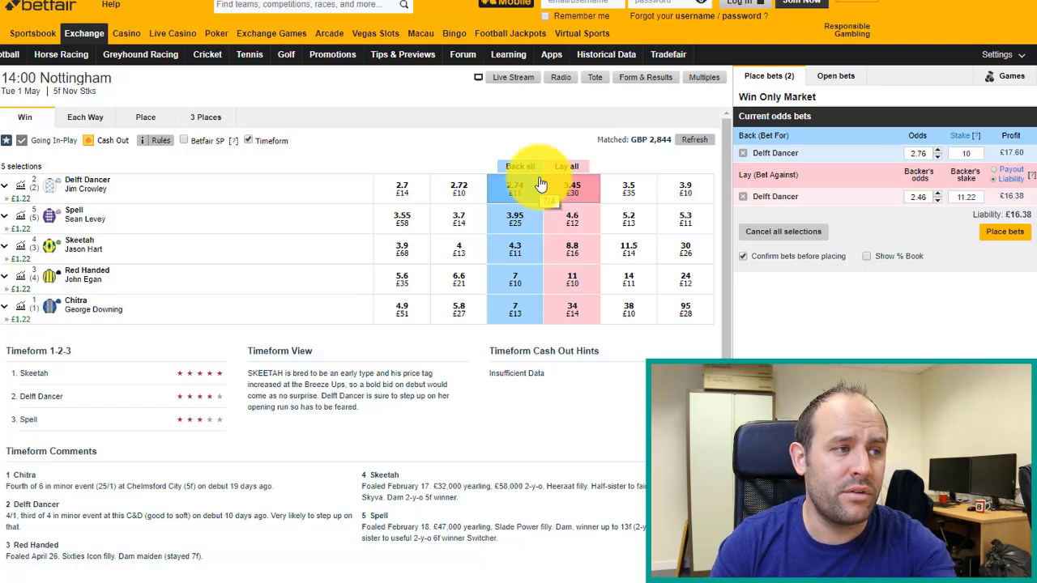
Step: Refresh the market prices and examine Delft Dancer's price and volume history in the market activity window, closing it when done
{"action": "left_click", "coordinate": [698, 143]}
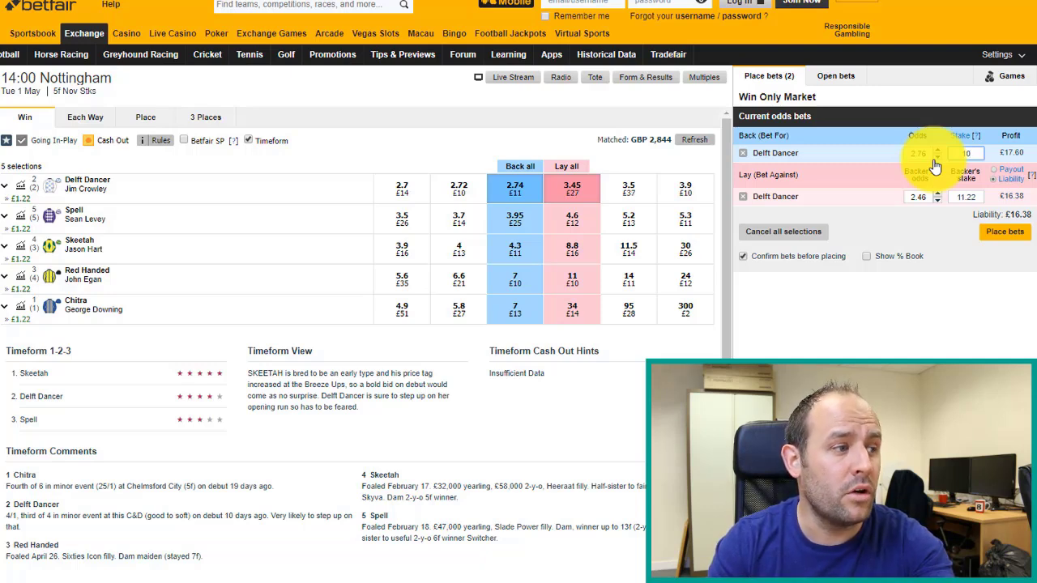
{"action": "left_click", "coordinate": [971, 197]}
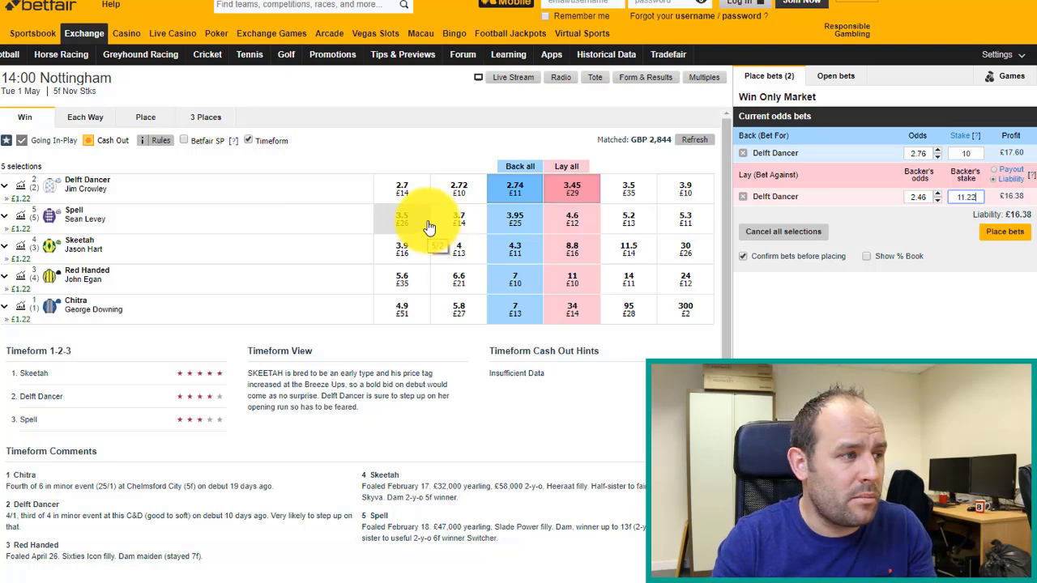
{"action": "left_click", "coordinate": [21, 187]}
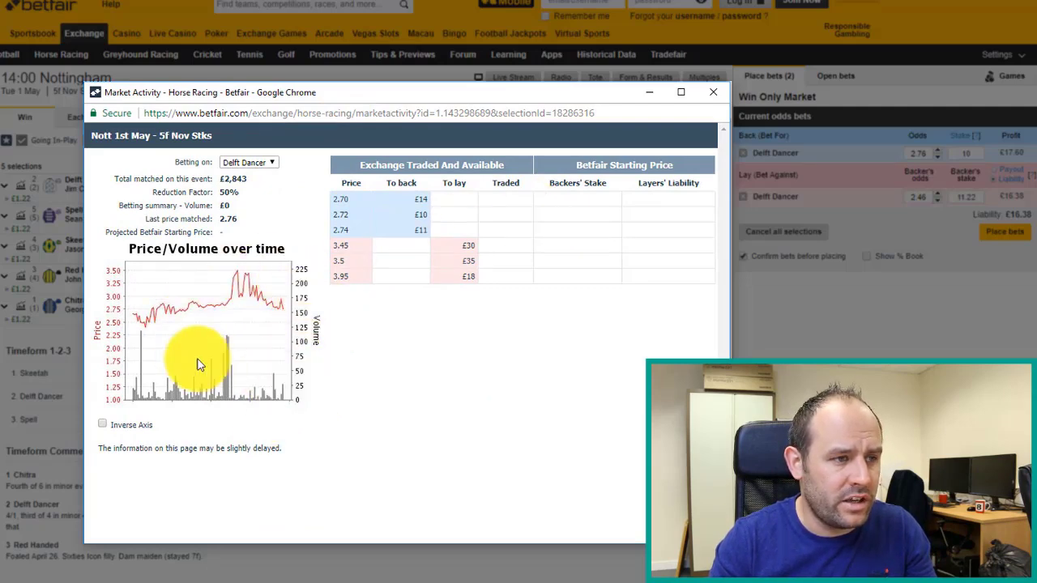
{"action": "left_click", "coordinate": [716, 98]}
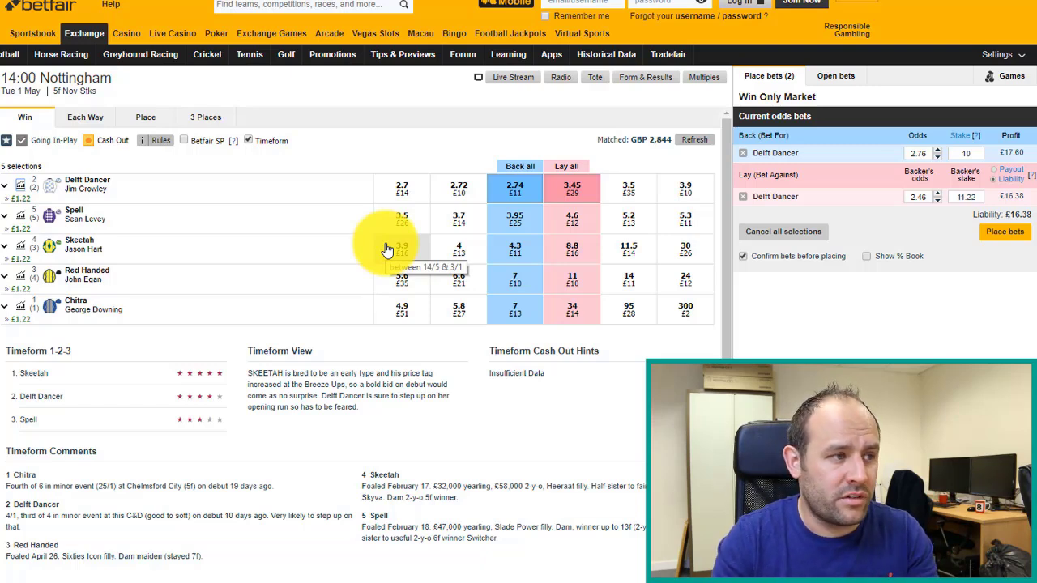
{"action": "left_click", "coordinate": [20, 185]}
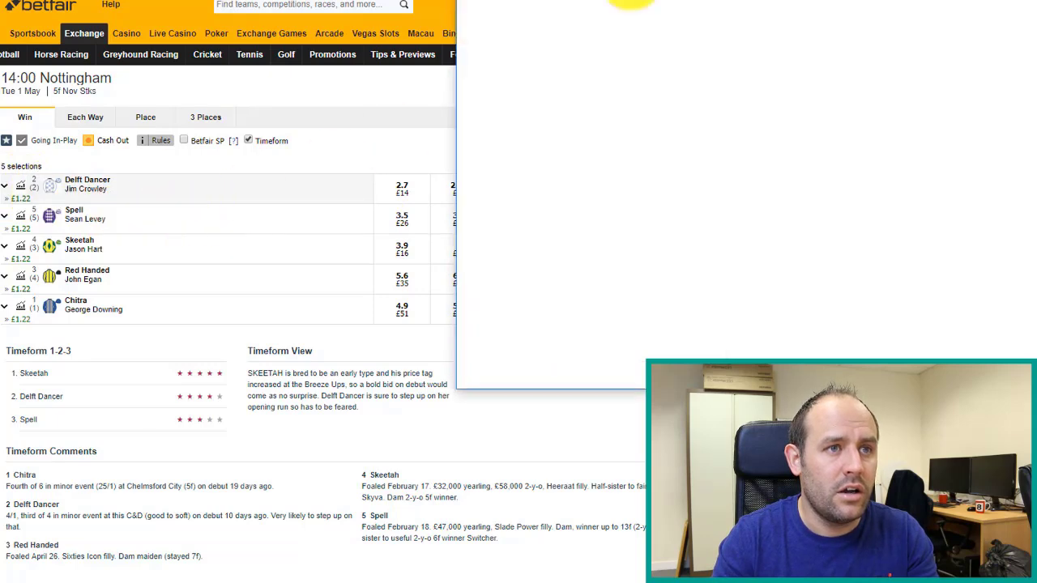
{"action": "left_click_drag", "start_coordinate": [694, 0], "coordinate": [366, 103]}
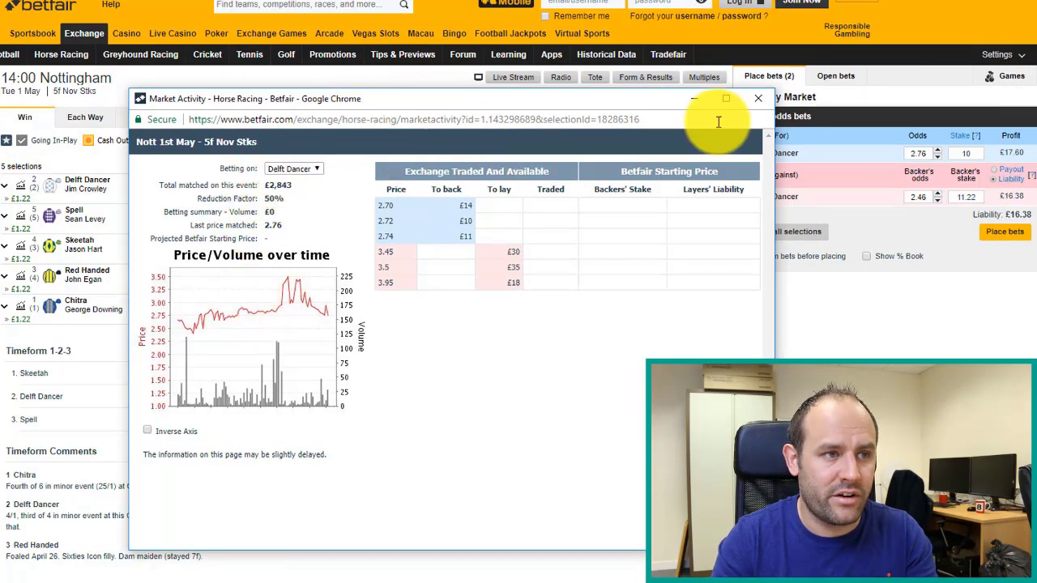
{"action": "left_click", "coordinate": [758, 98]}
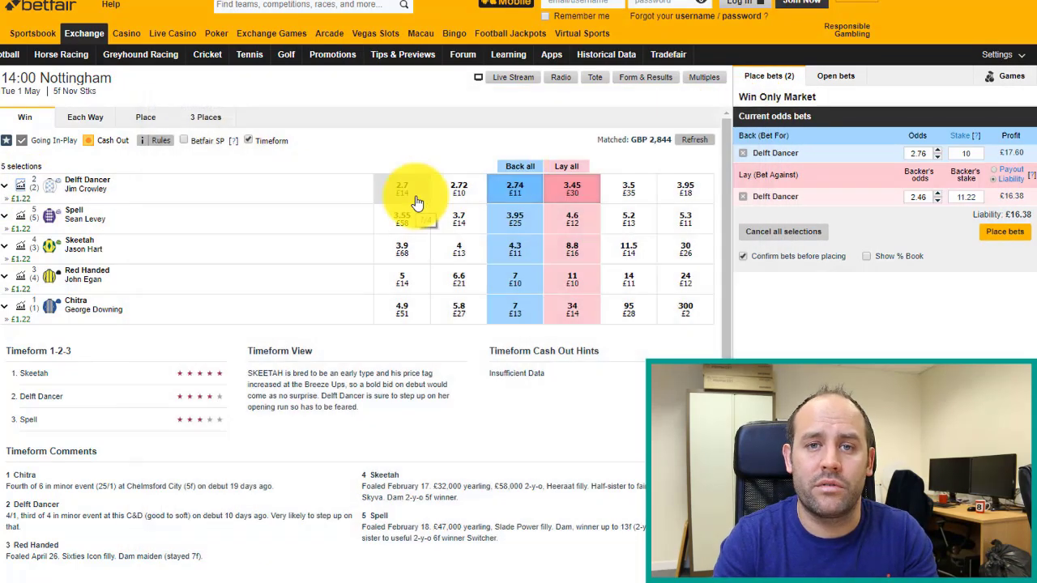